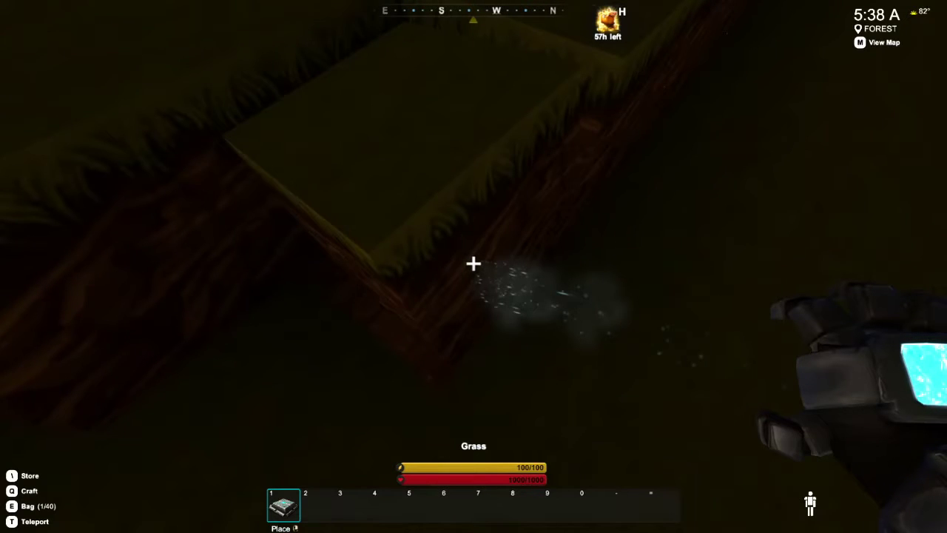
Mine the grass block ahead so Grass lands in hotbar slot 2.
click(474, 263)
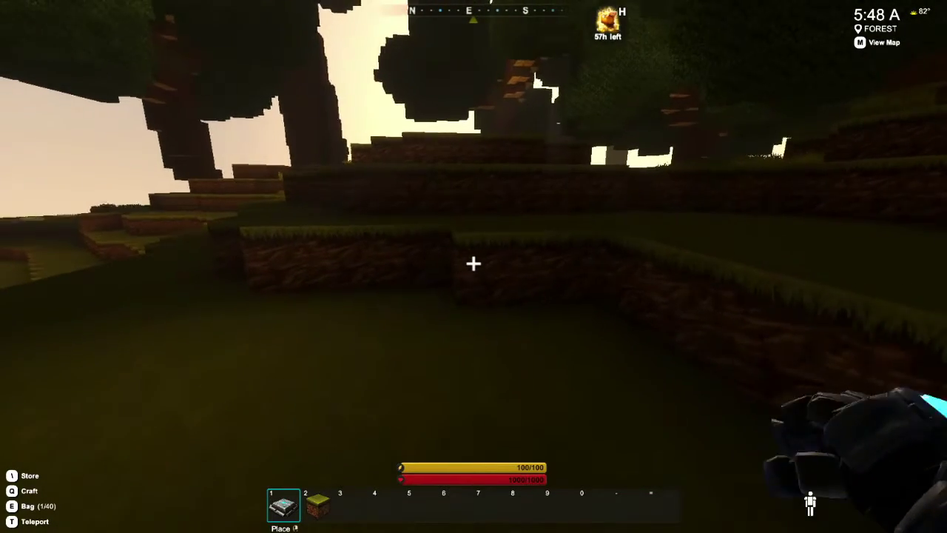
Mine seven more terrace grass blocks until hotbar slot 2 shows 8 Grass.
click(473, 263)
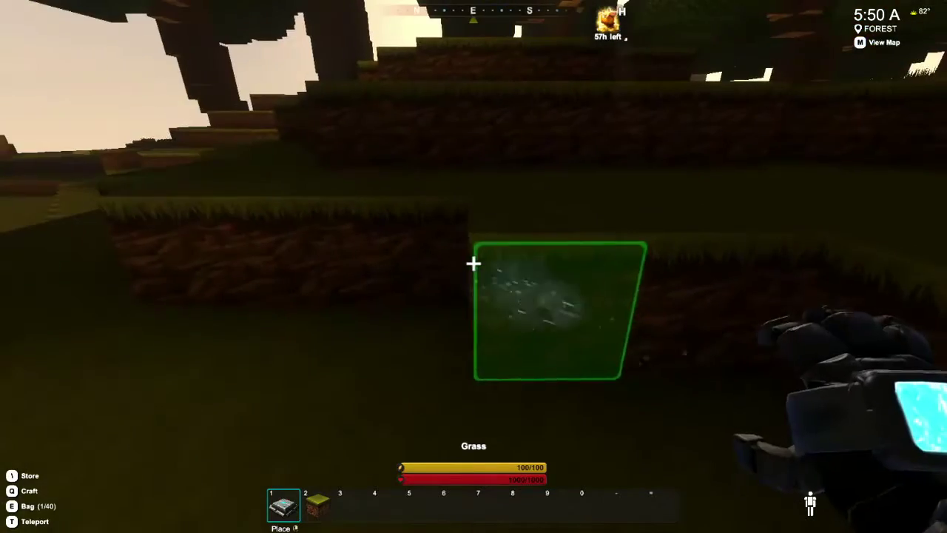
click(473, 263)
click(474, 263)
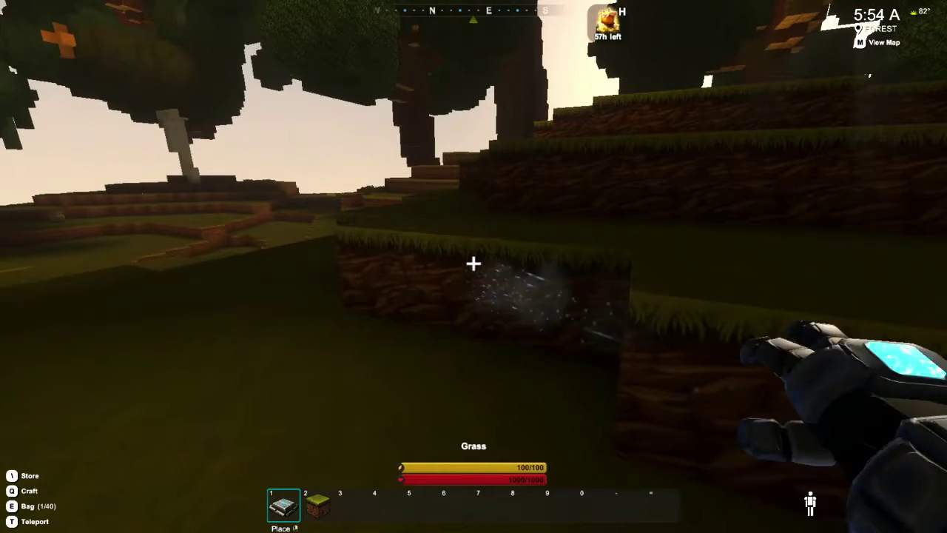
click(474, 263)
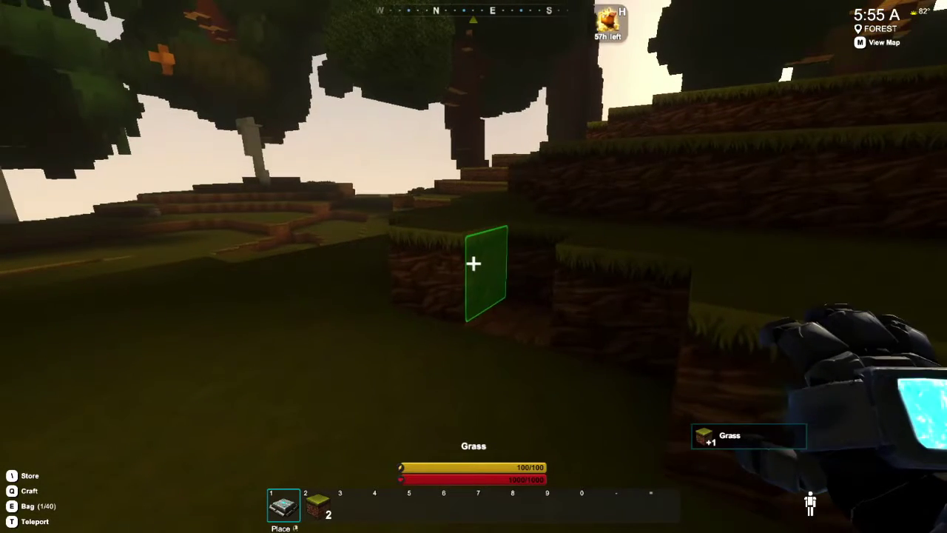
click(474, 263)
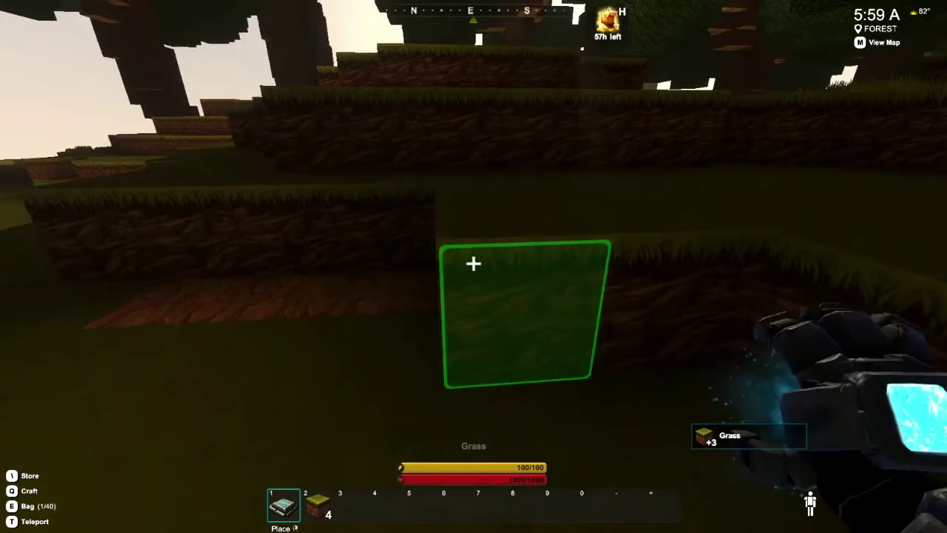
click(473, 263)
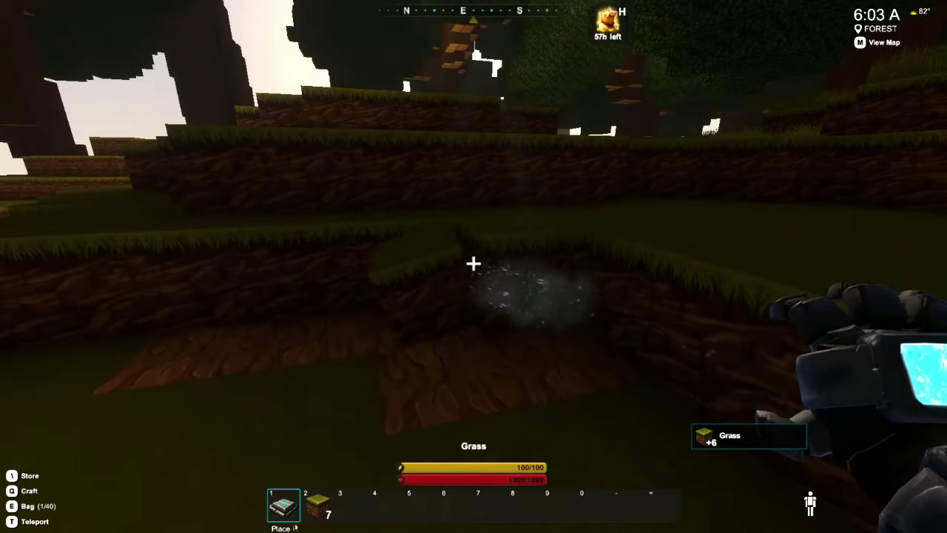
click(474, 263)
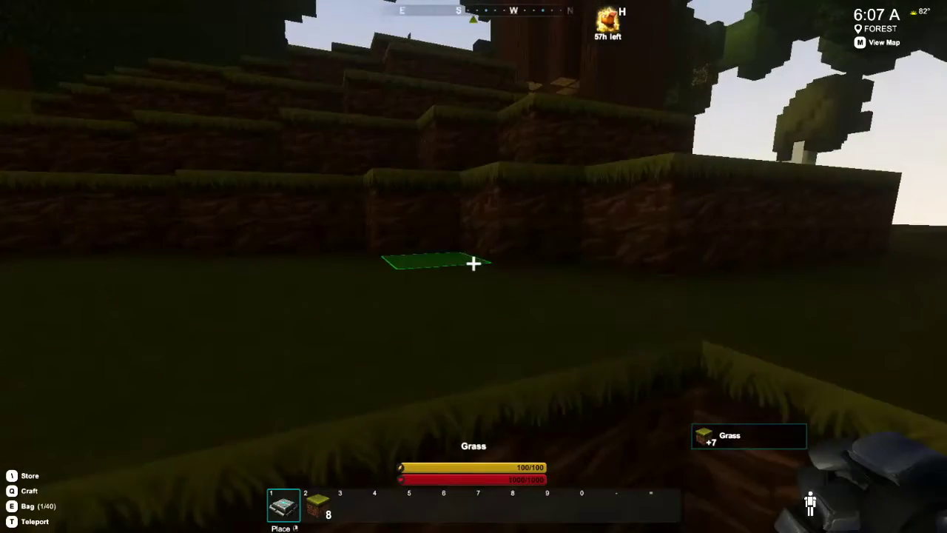
key(v)
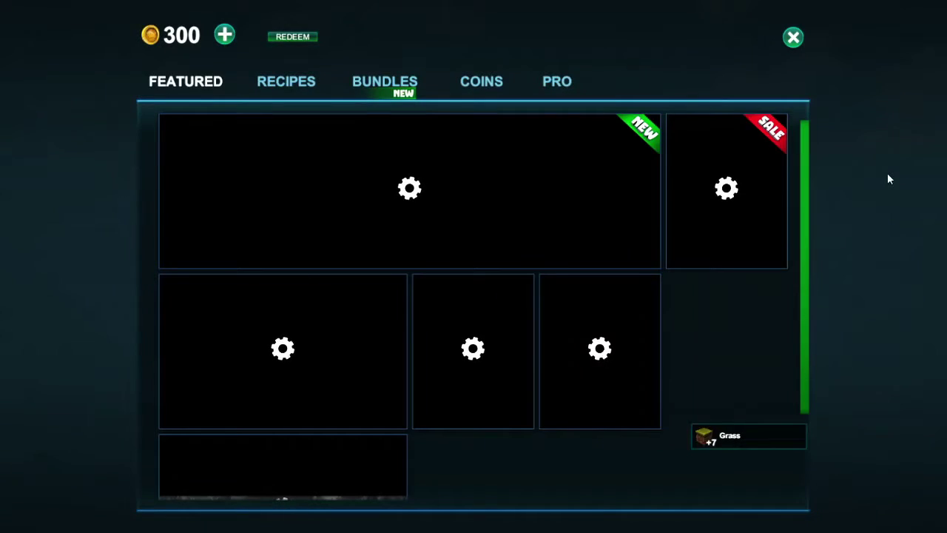
click(793, 36)
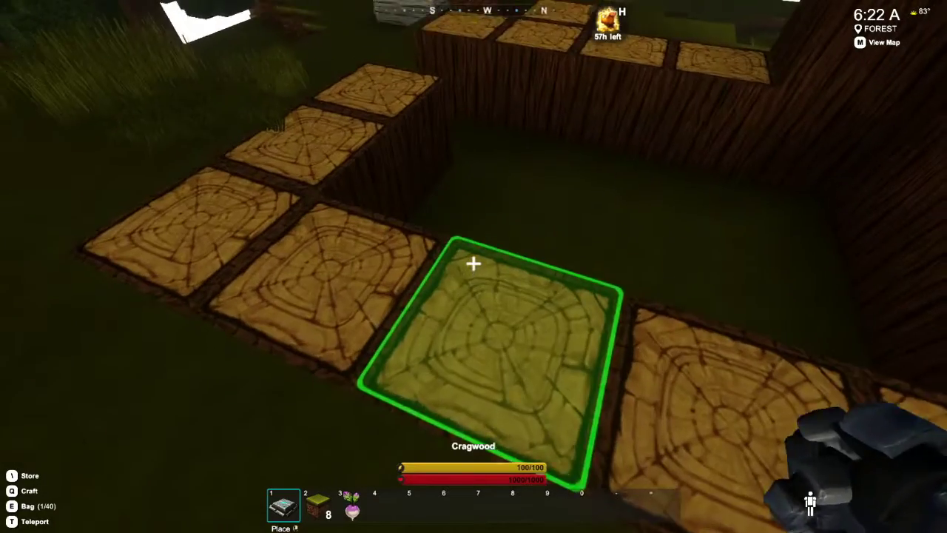
Mine three Cragwood blocks from the wooden structure into hotbar slot 4.
click(473, 263)
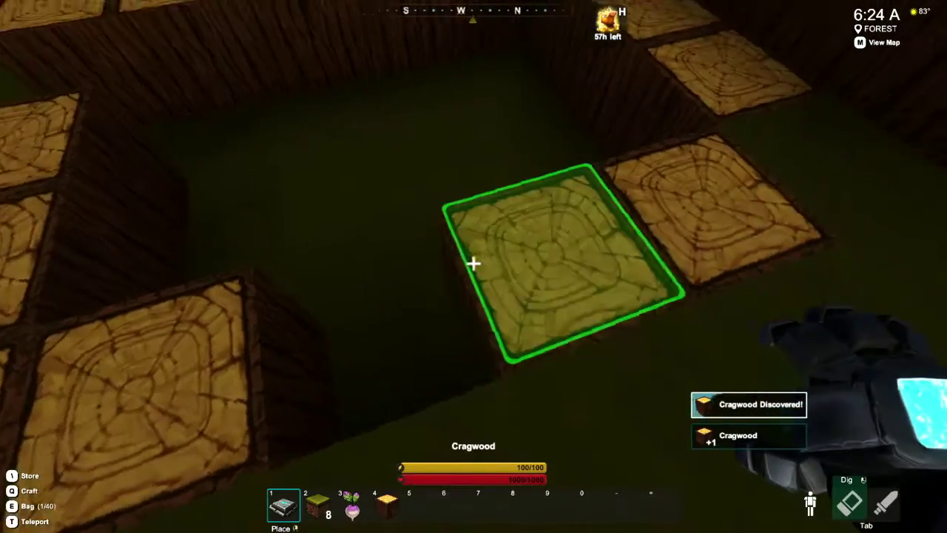
click(472, 264)
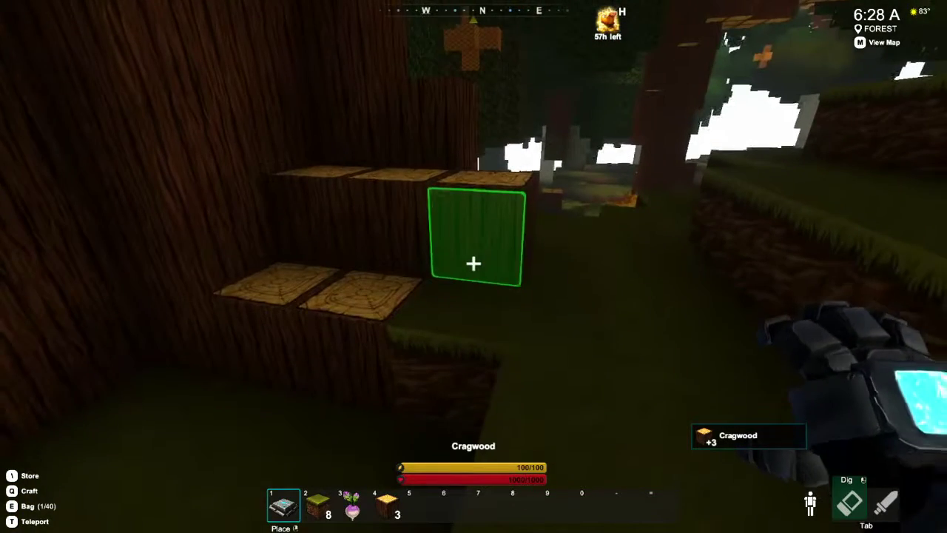
click(473, 264)
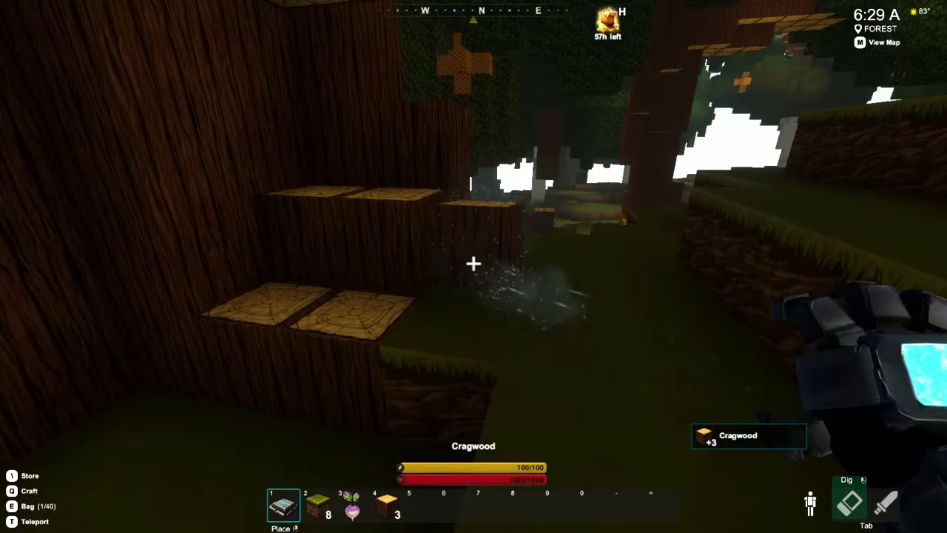